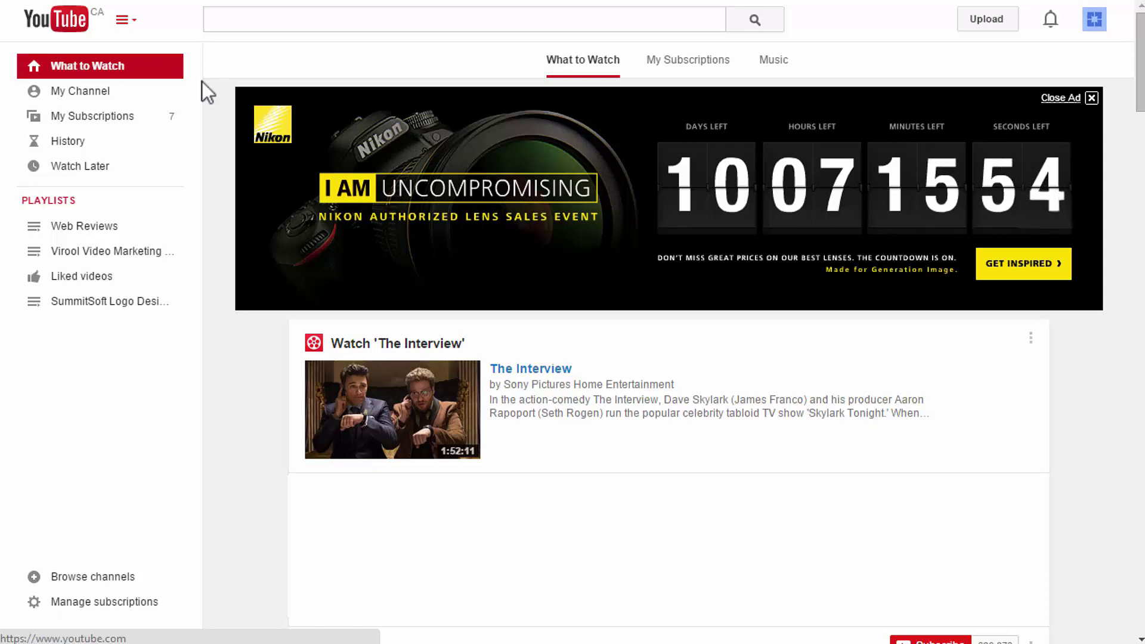
Step: Go to the Bob's Den channel page and open its Channel navigation settings from the header edit icon
click(113, 97)
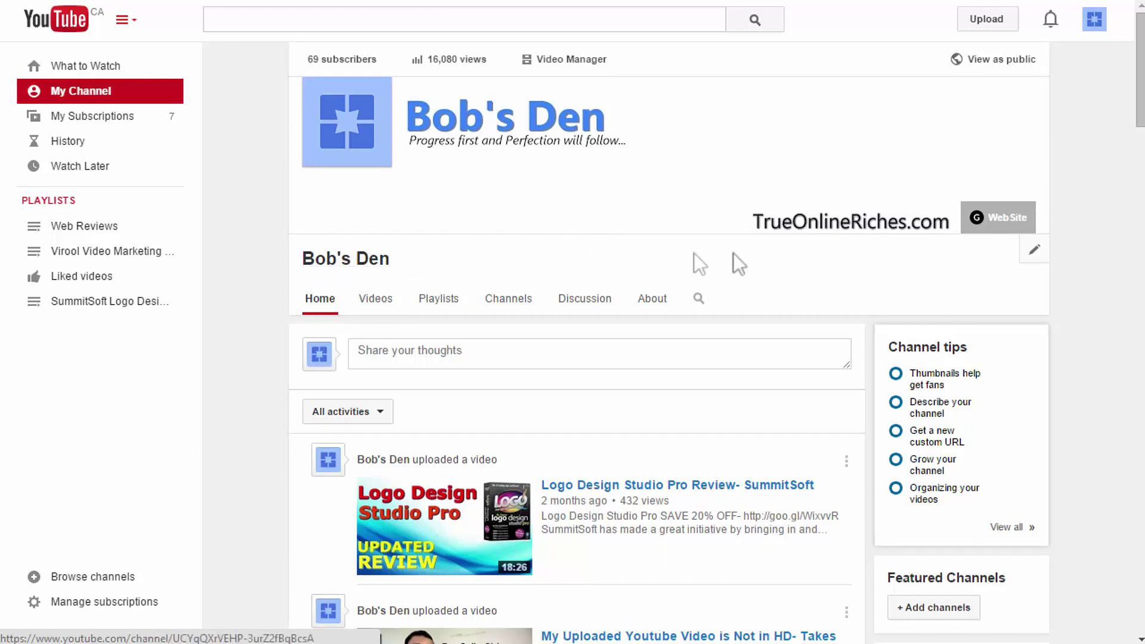
click(1036, 251)
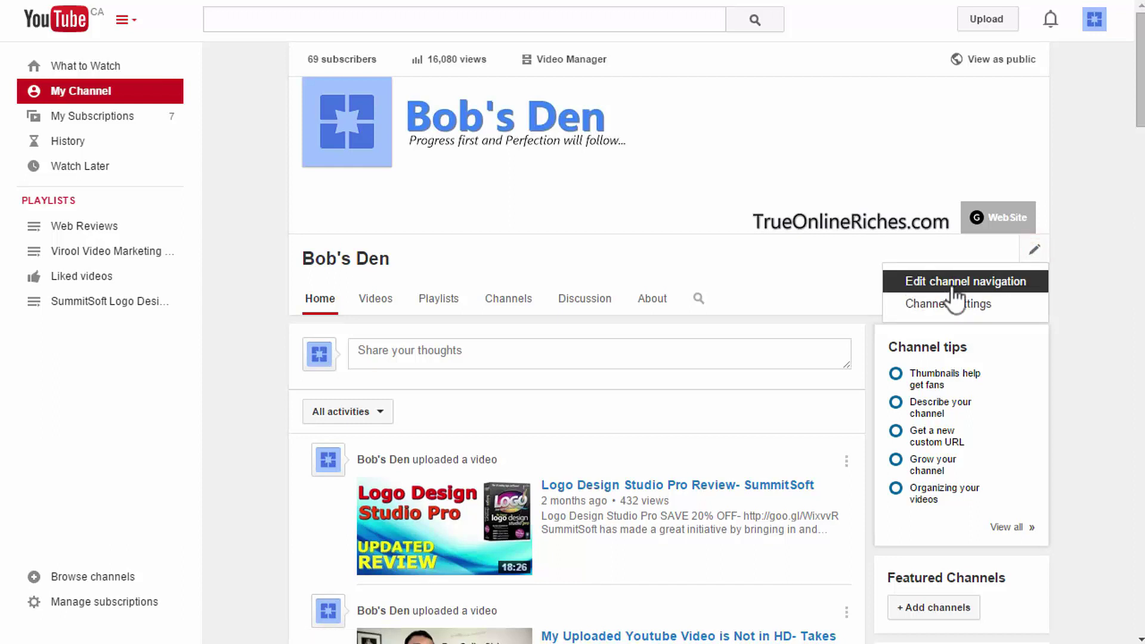
click(987, 282)
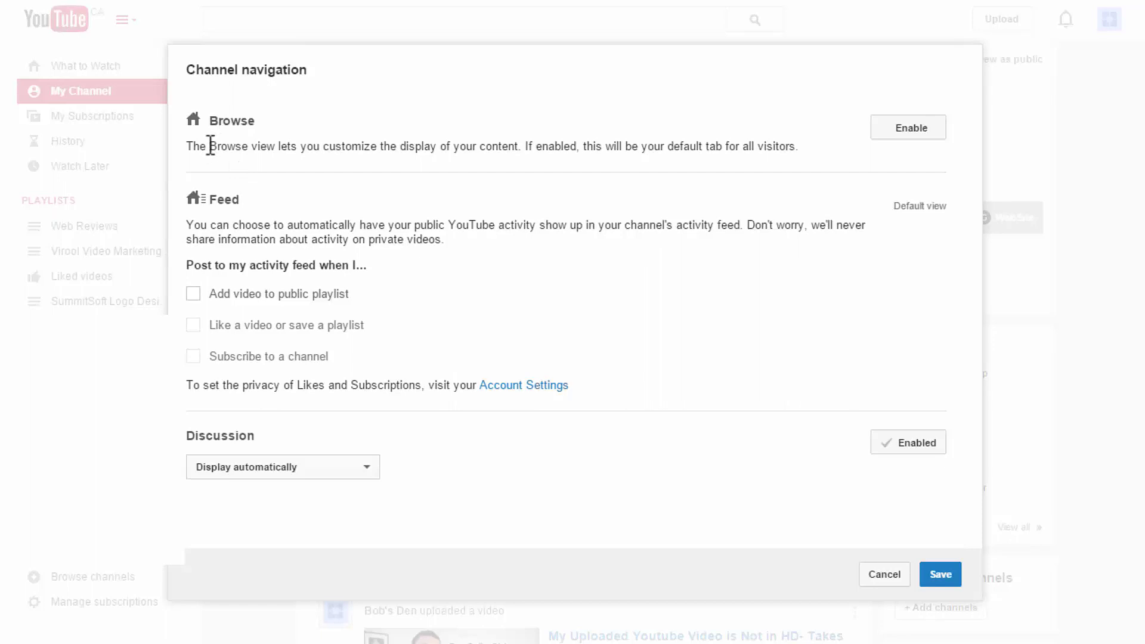
Step: Enable the Browse view in channel navigation and save the change
drag(208, 145, 276, 148)
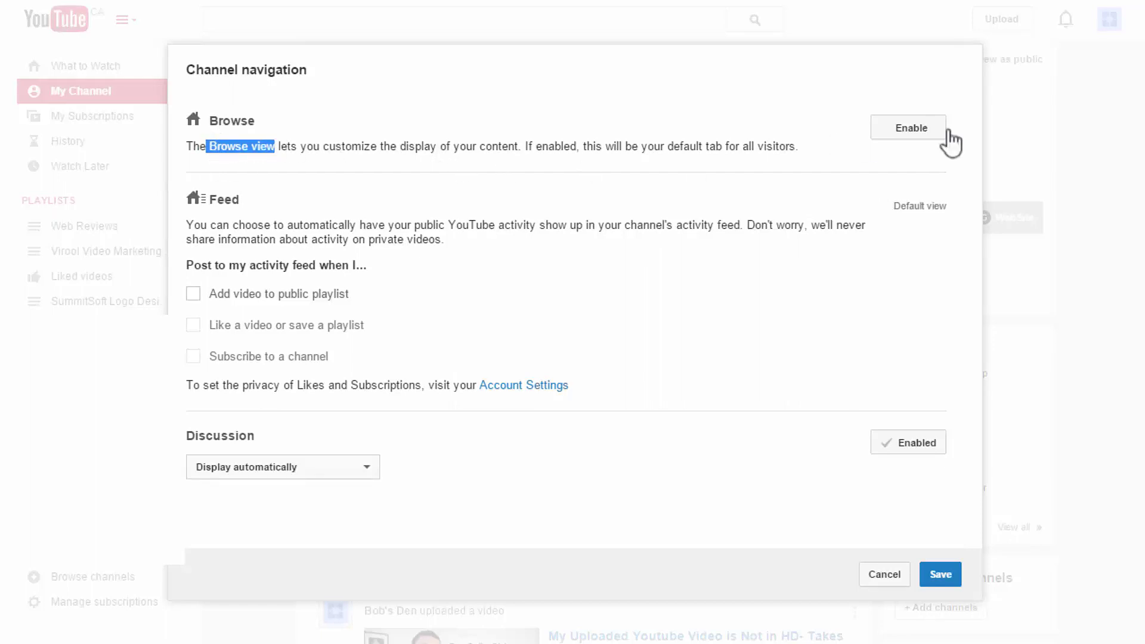
click(909, 130)
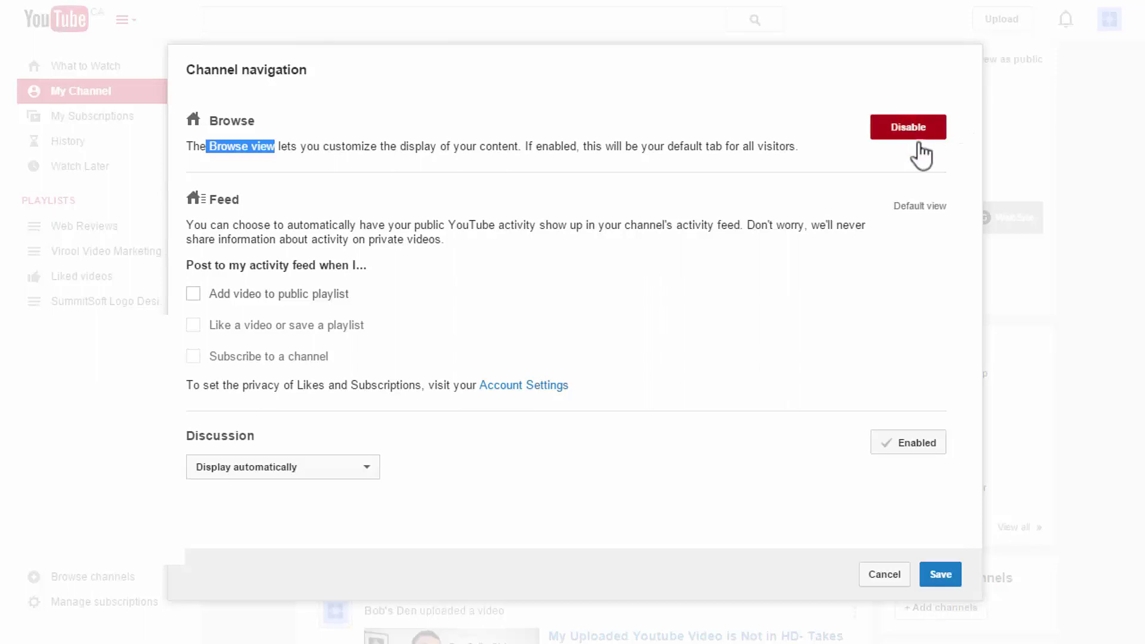
click(941, 574)
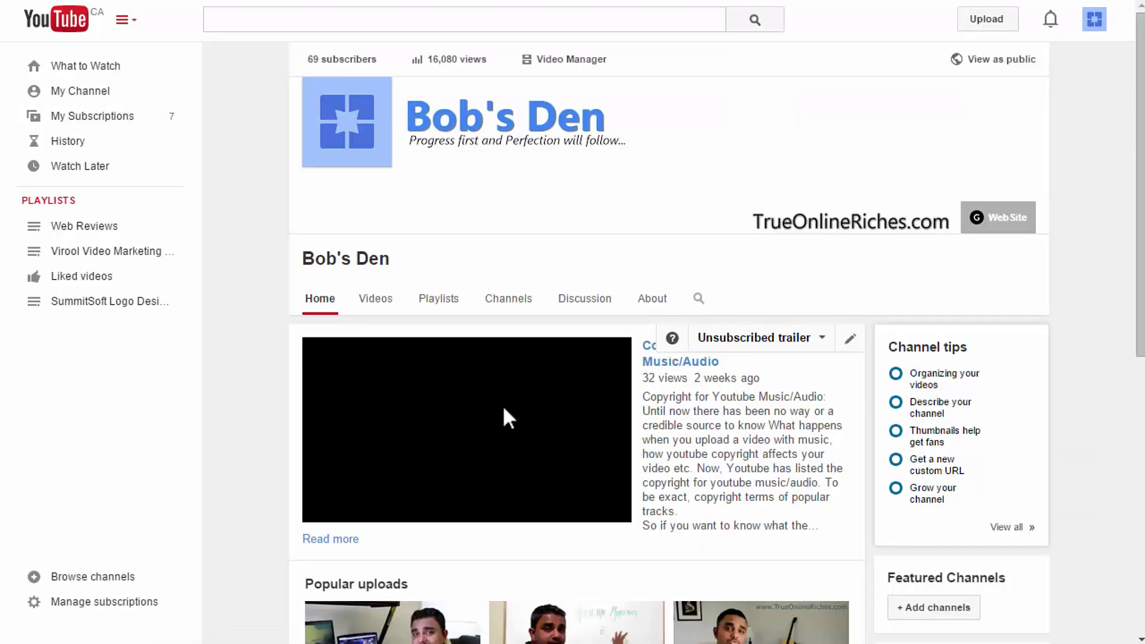
Step: Change the channel trailer to 'Copyright for Youtube Music/Audio' and save it
scroll(520, 419, down, 3)
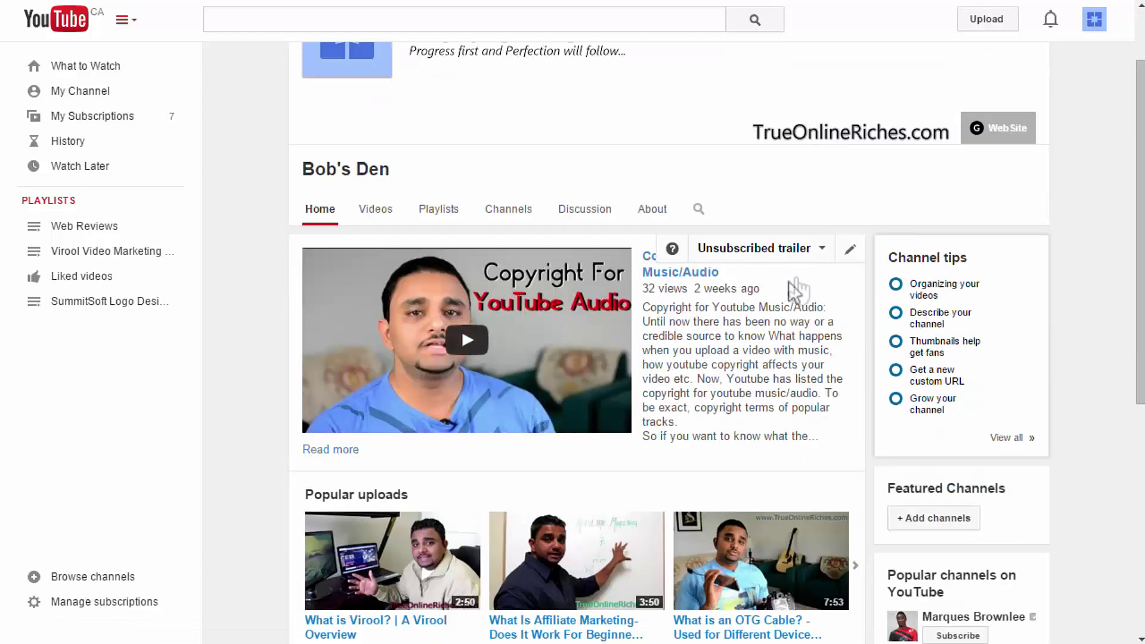
click(850, 256)
click(825, 287)
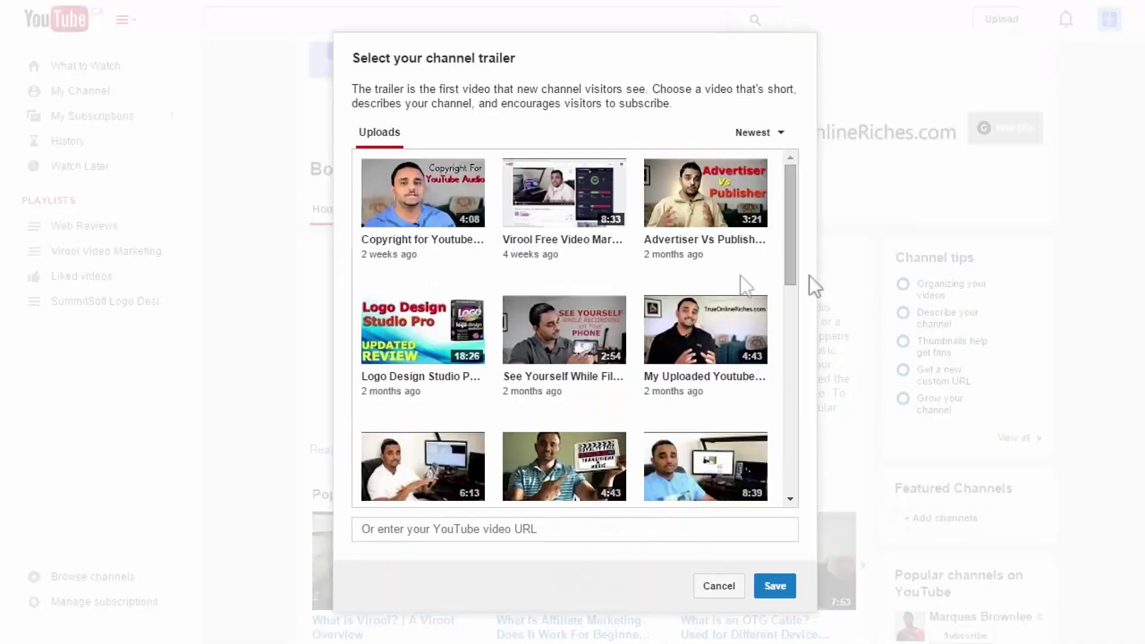
scroll(571, 255, down, 2)
scroll(572, 255, up, 2)
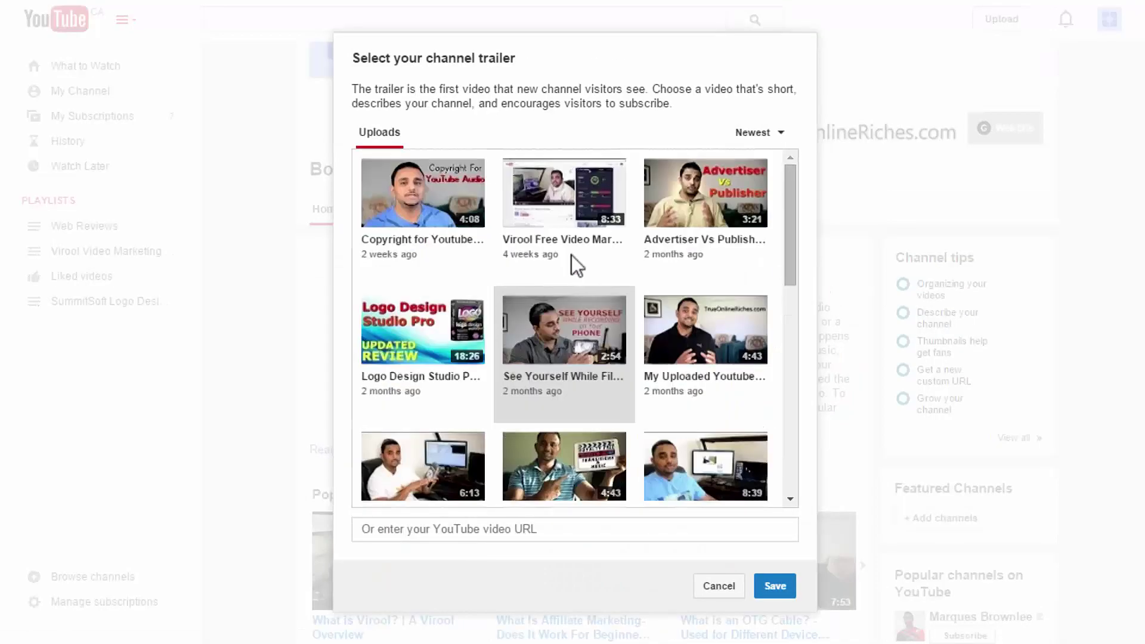
scroll(587, 258, down, 3)
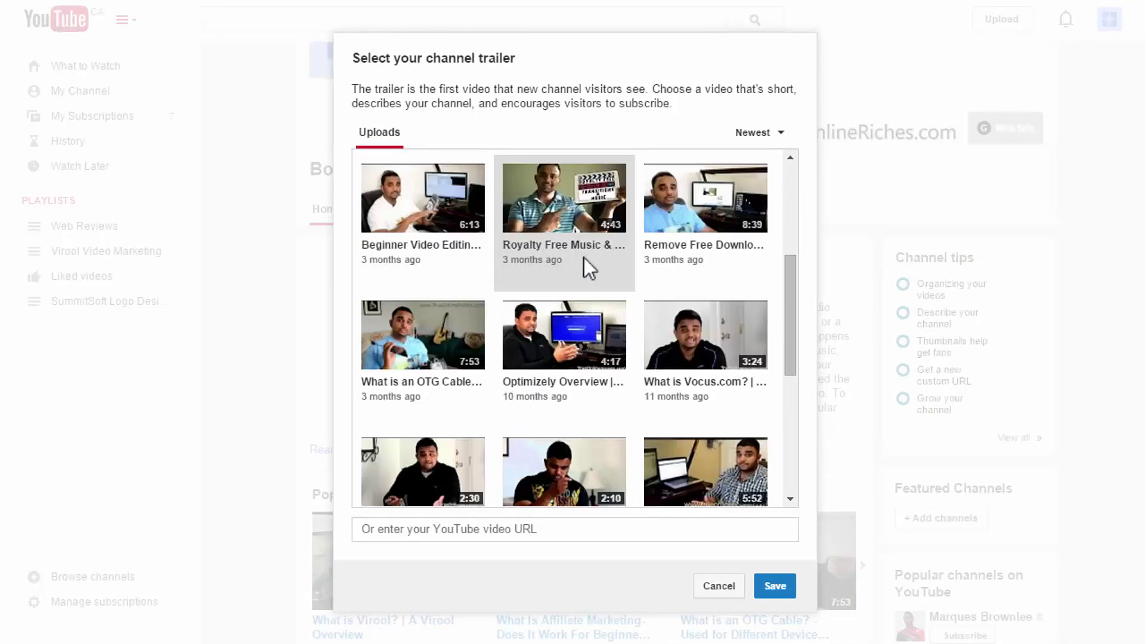
scroll(596, 266, up, 3)
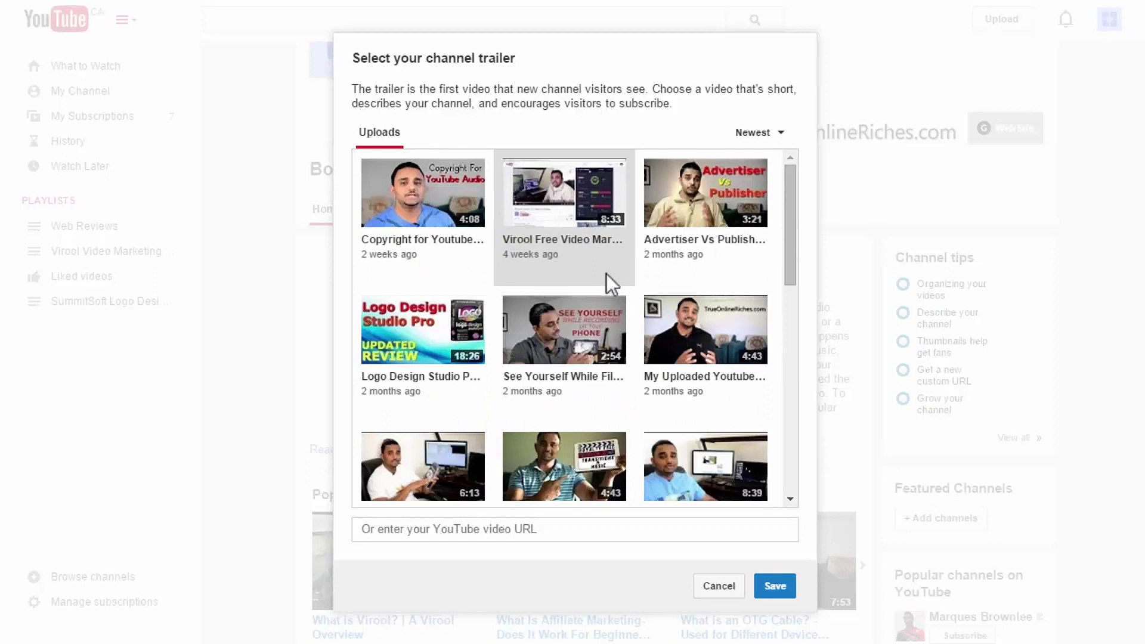
click(416, 531)
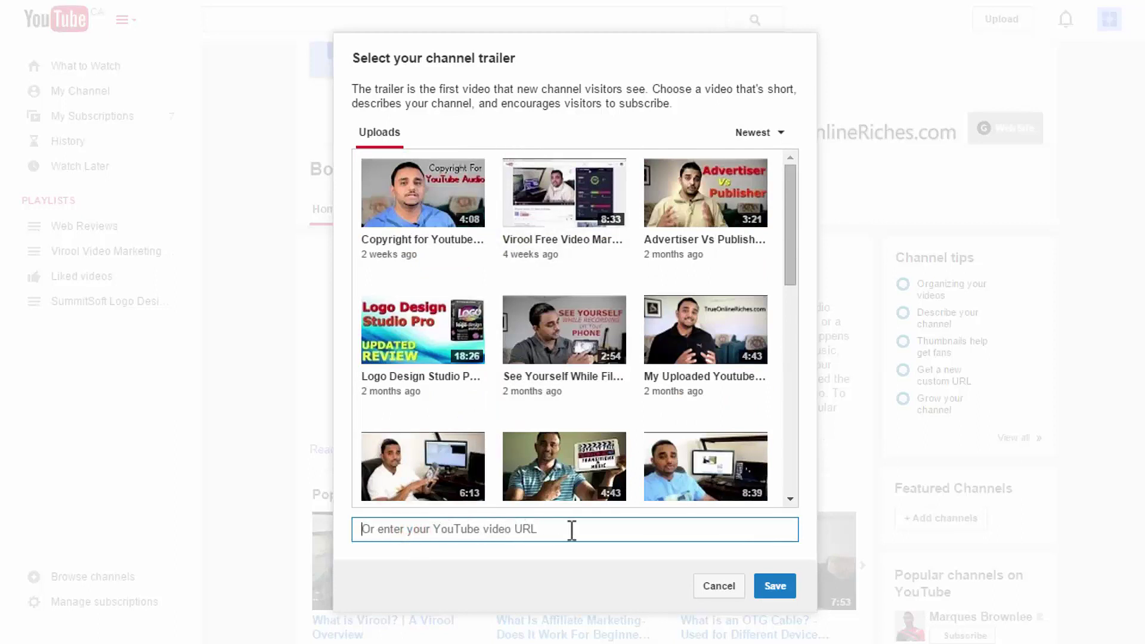
click(783, 219)
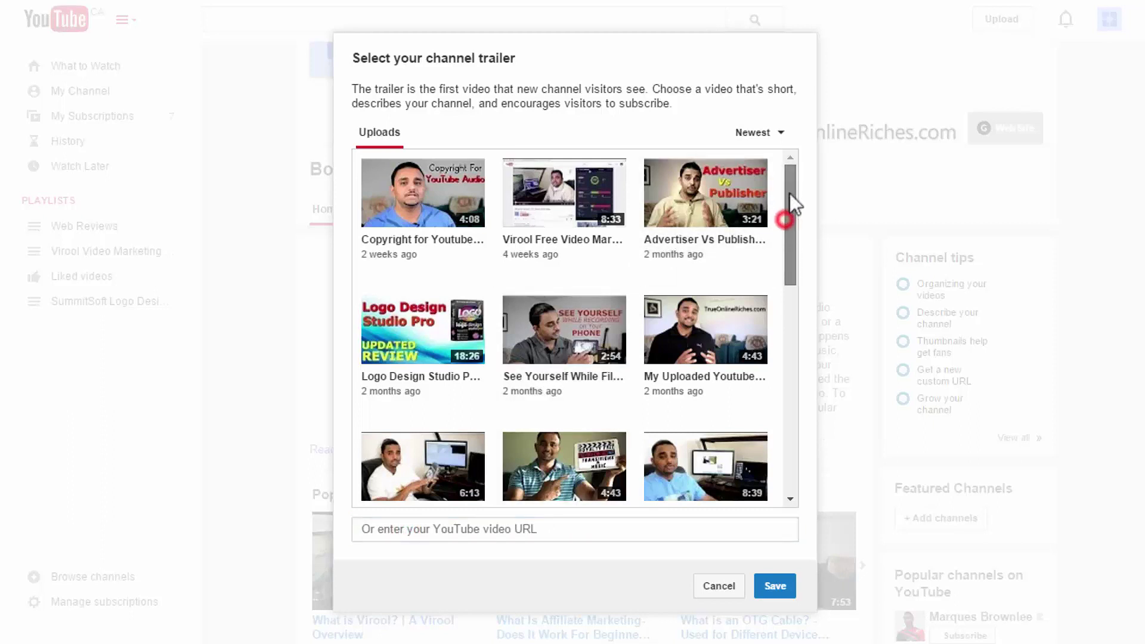
click(432, 194)
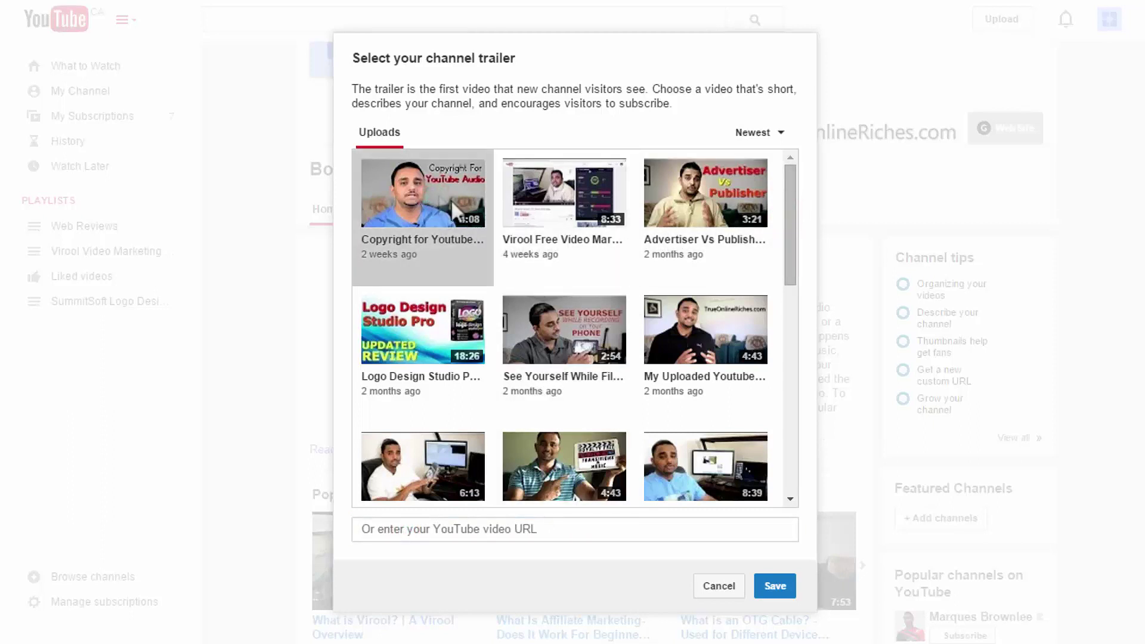
click(776, 587)
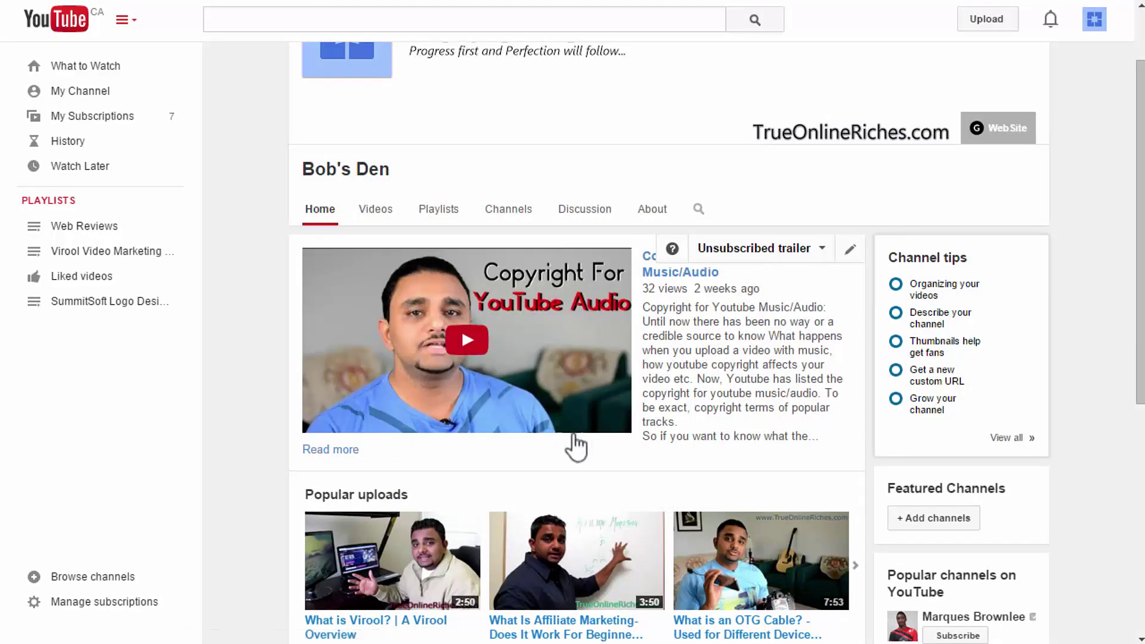
Step: Open the Popular uploads section editor, keeping its content set to Popular uploads
scroll(650, 430, down, 3)
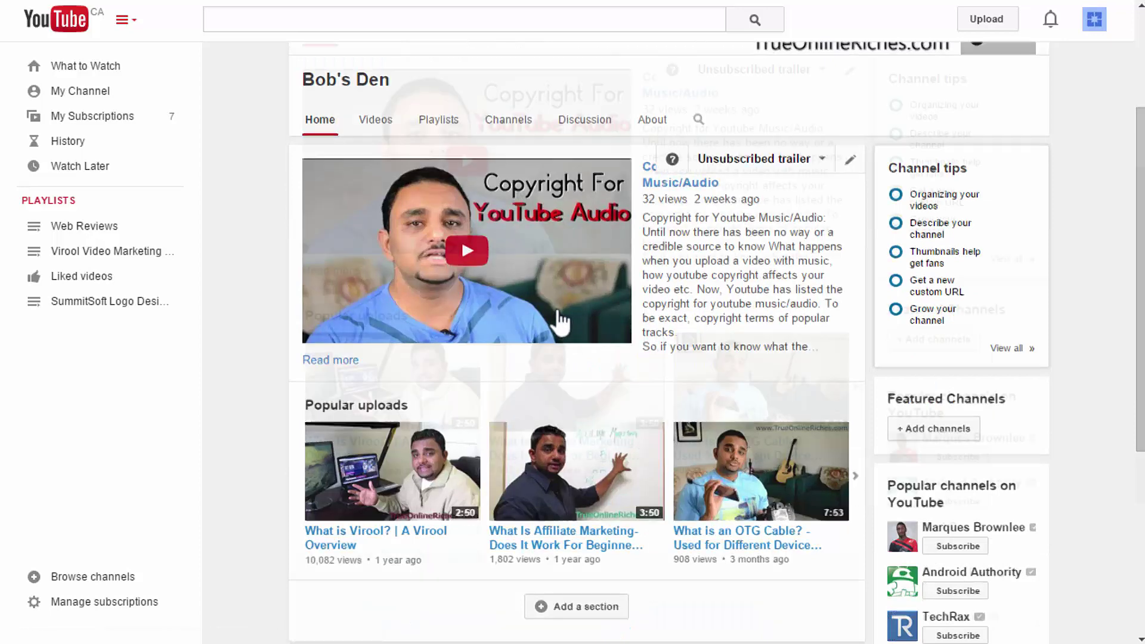
scroll(418, 250, down, 3)
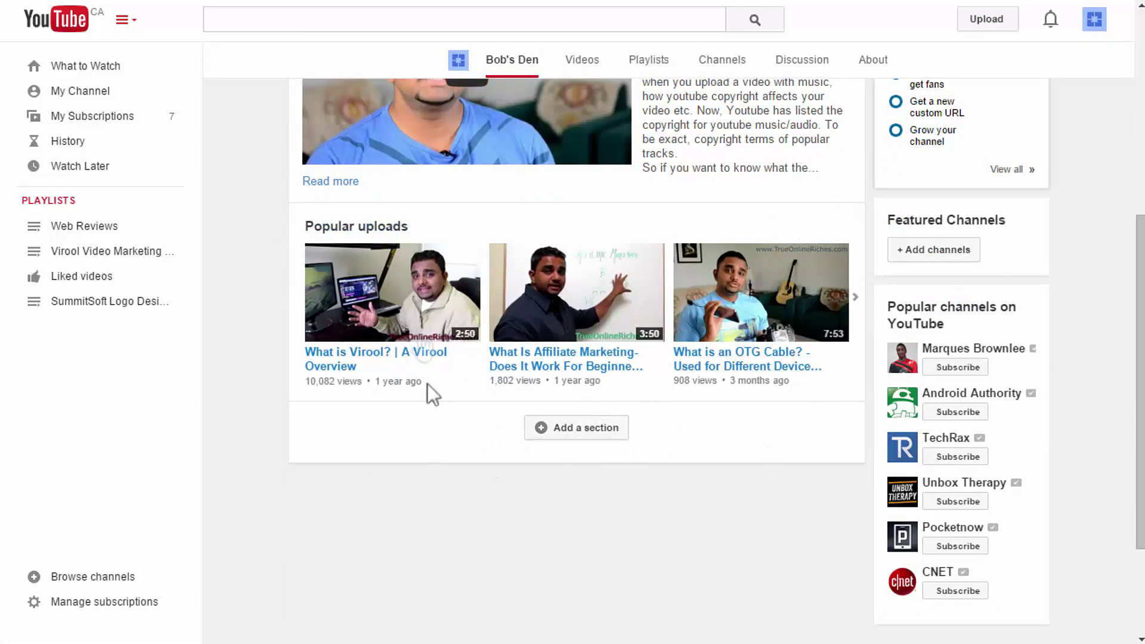
click(602, 431)
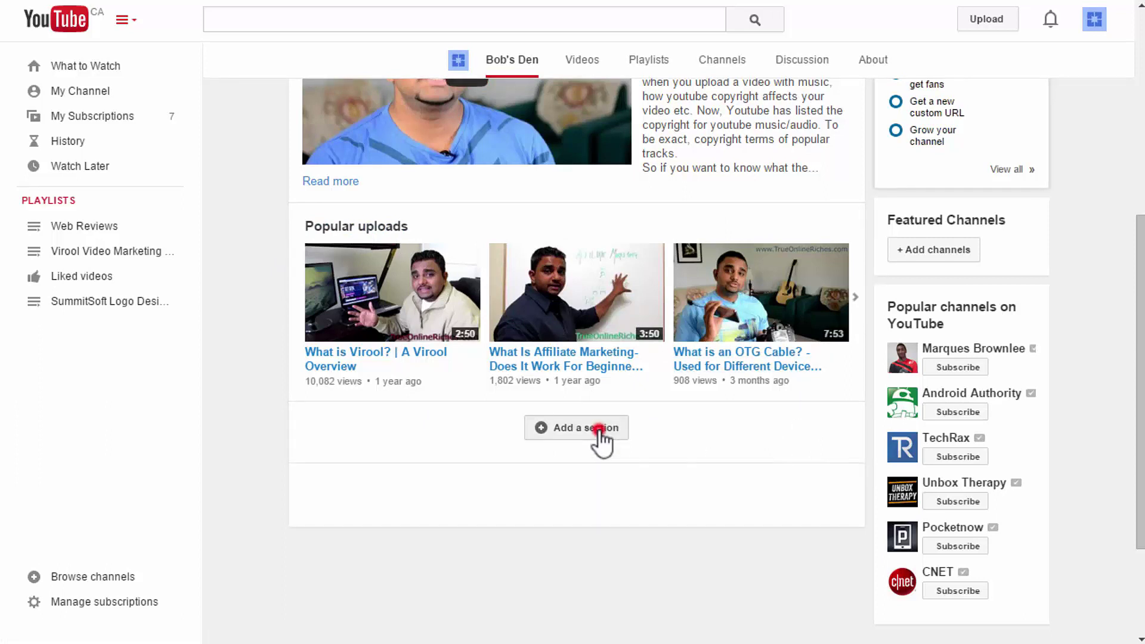
click(778, 430)
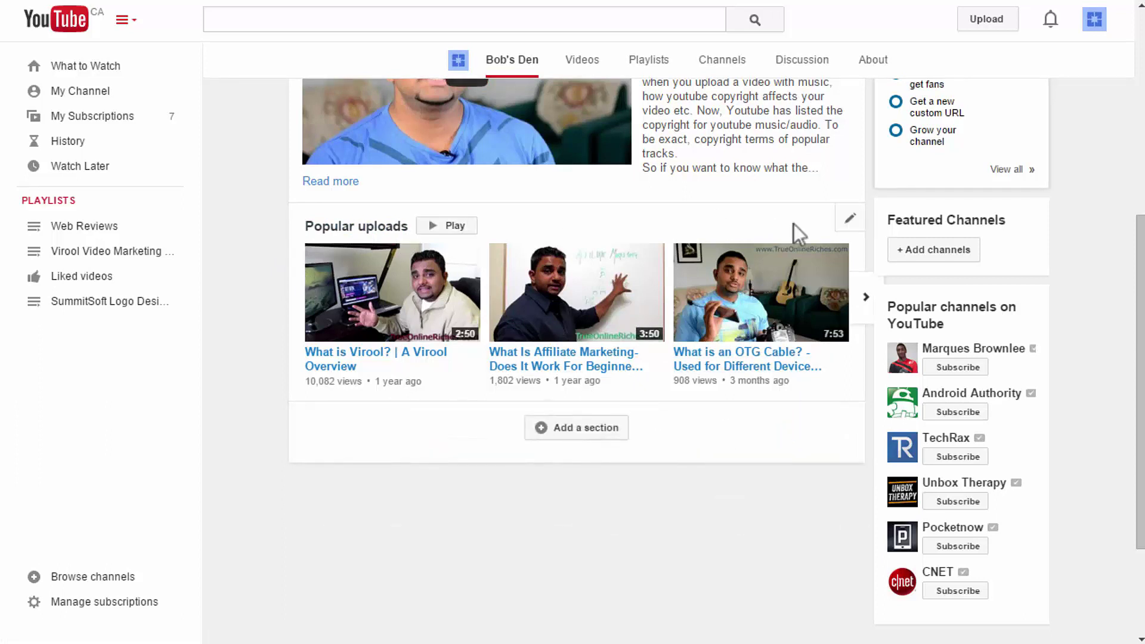
click(850, 222)
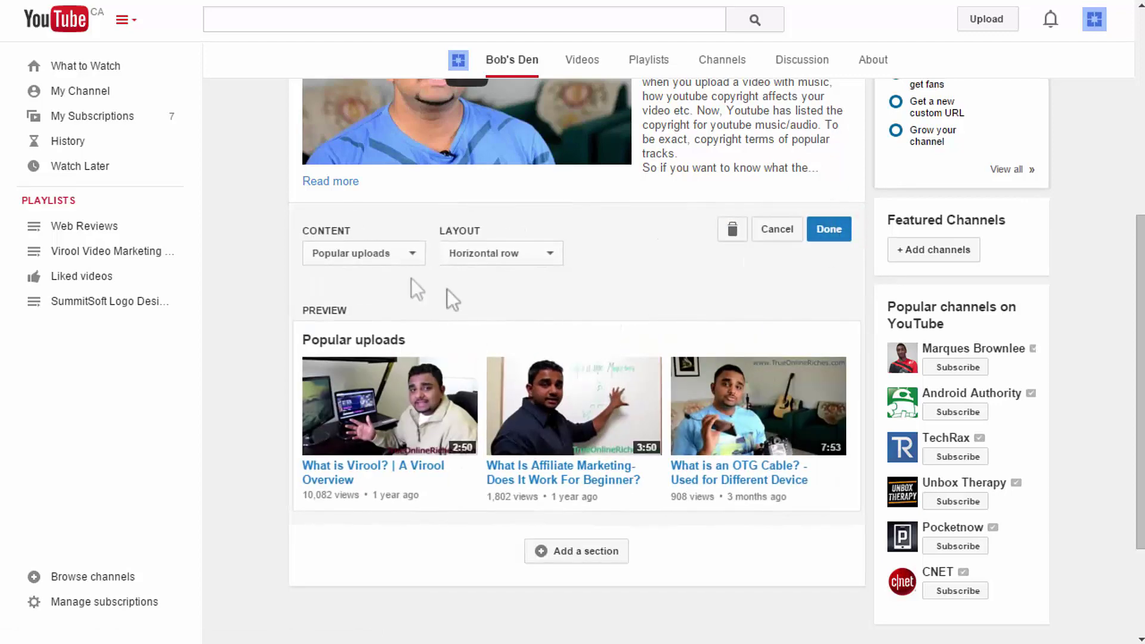
click(413, 251)
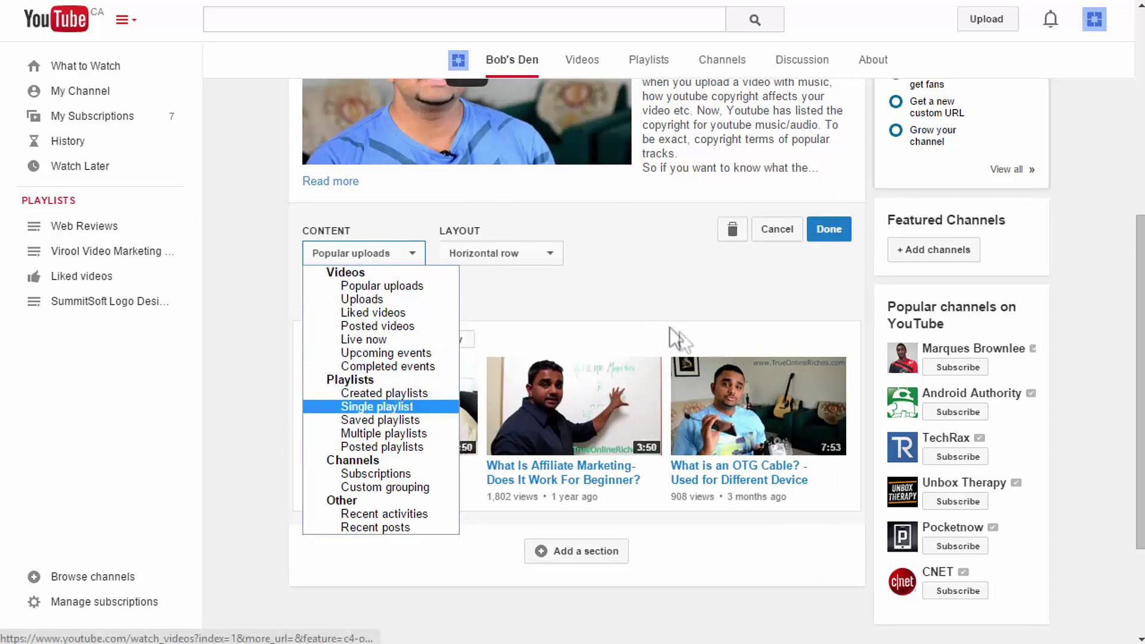
click(567, 303)
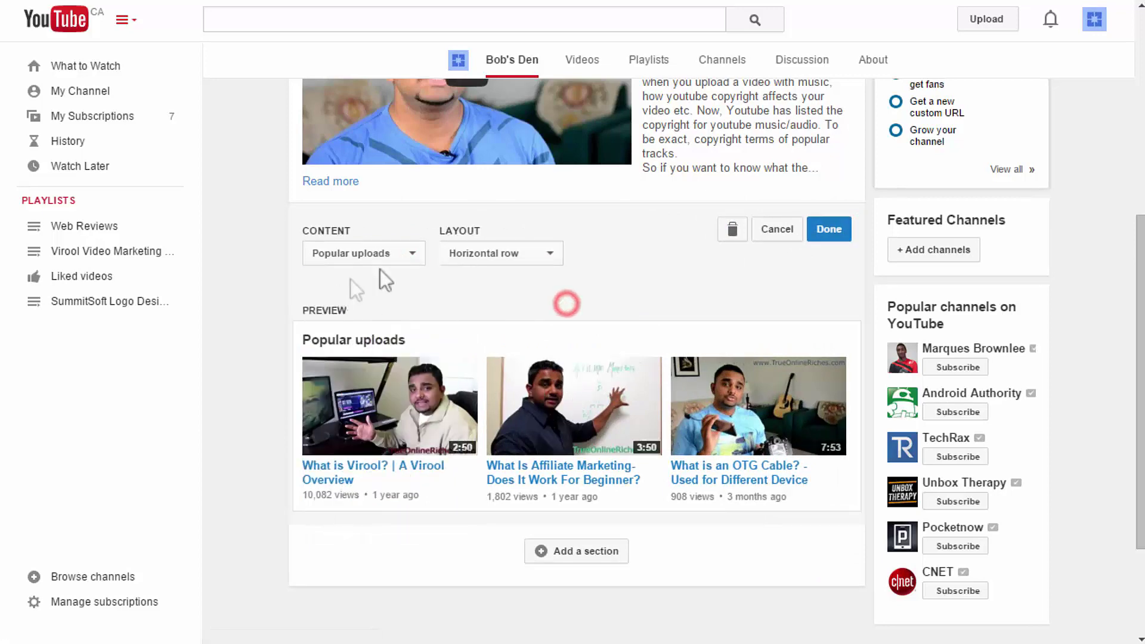
click(412, 253)
click(570, 304)
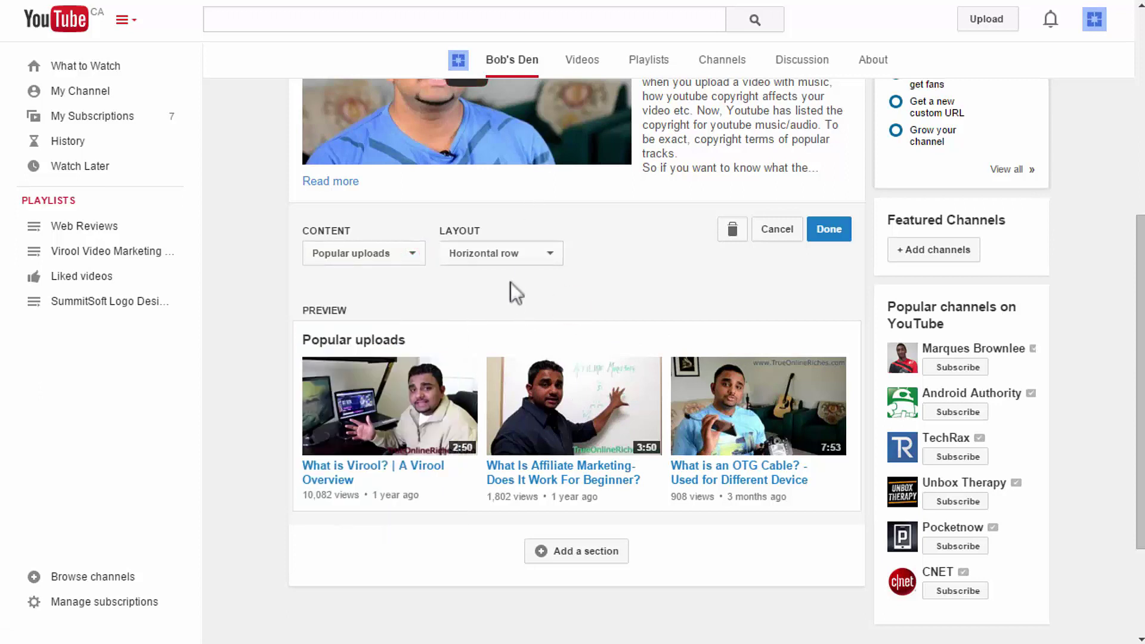
Step: Try the Vertical list layout, then set the section back to Horizontal row
click(554, 252)
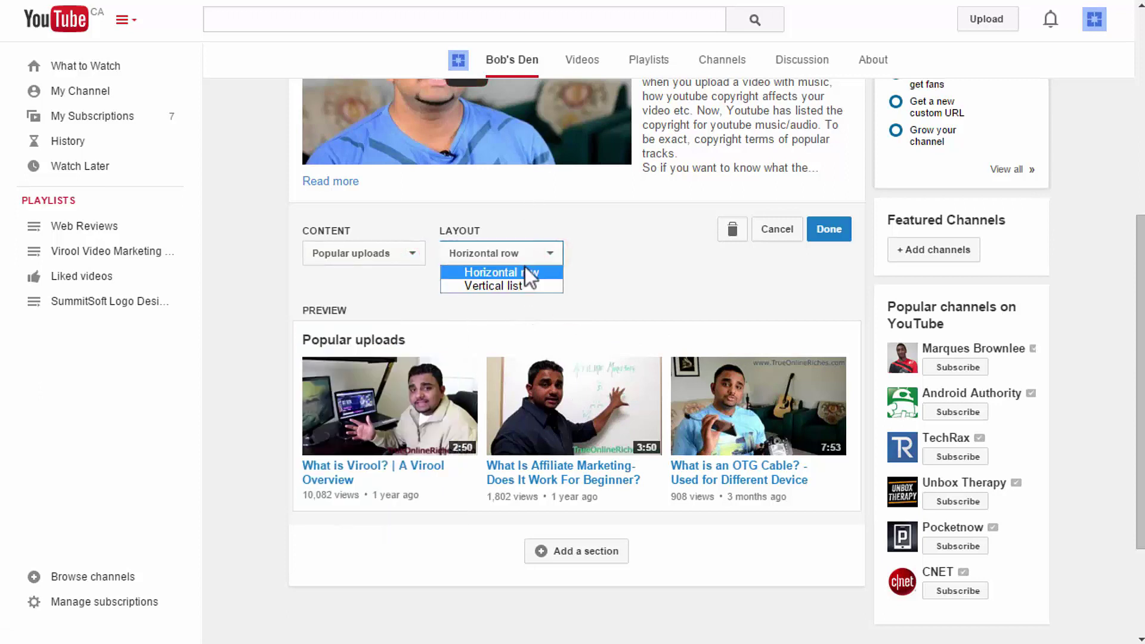
click(514, 285)
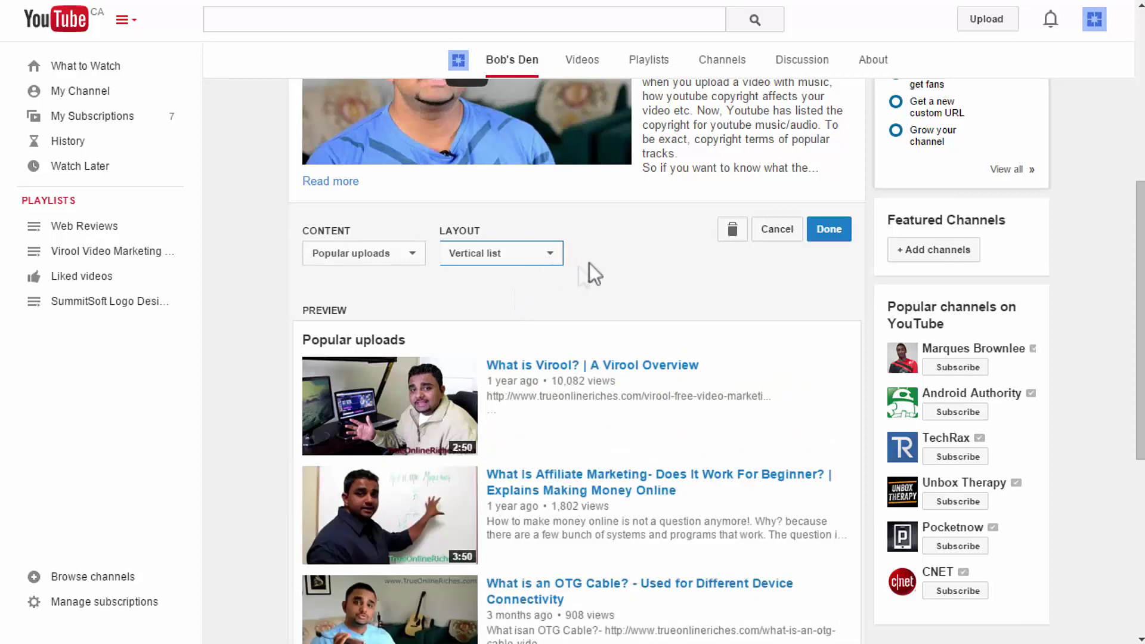
click(551, 254)
click(522, 270)
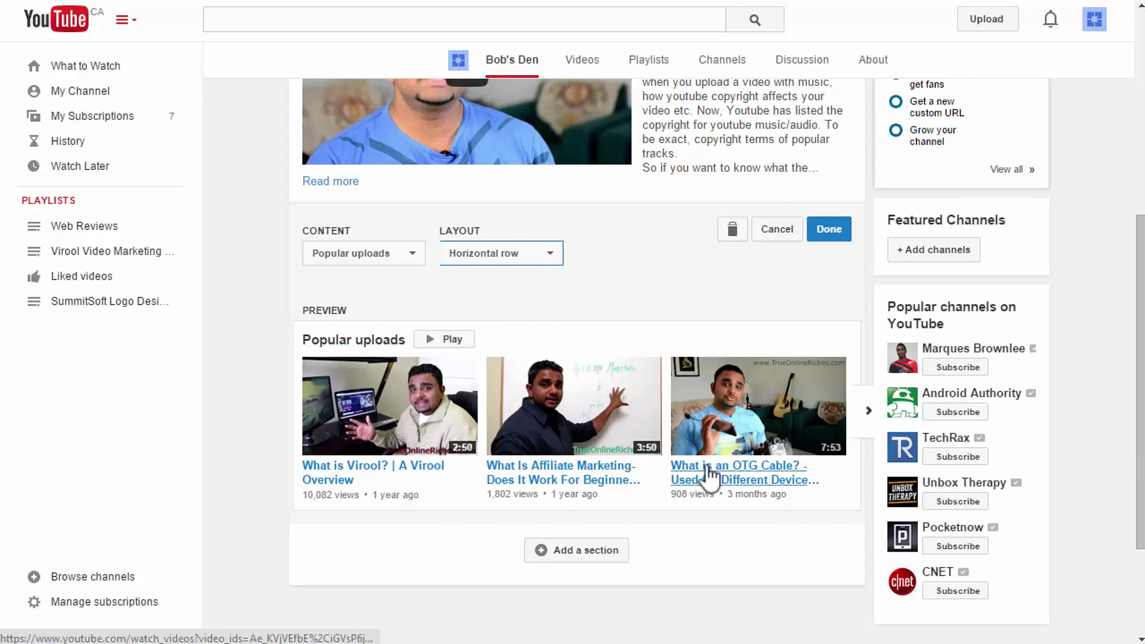
scroll(656, 453, down, 3)
Step: Add a Created playlists section with Vertical list layout, shown as 'Playlists by Bob's Den'
click(593, 394)
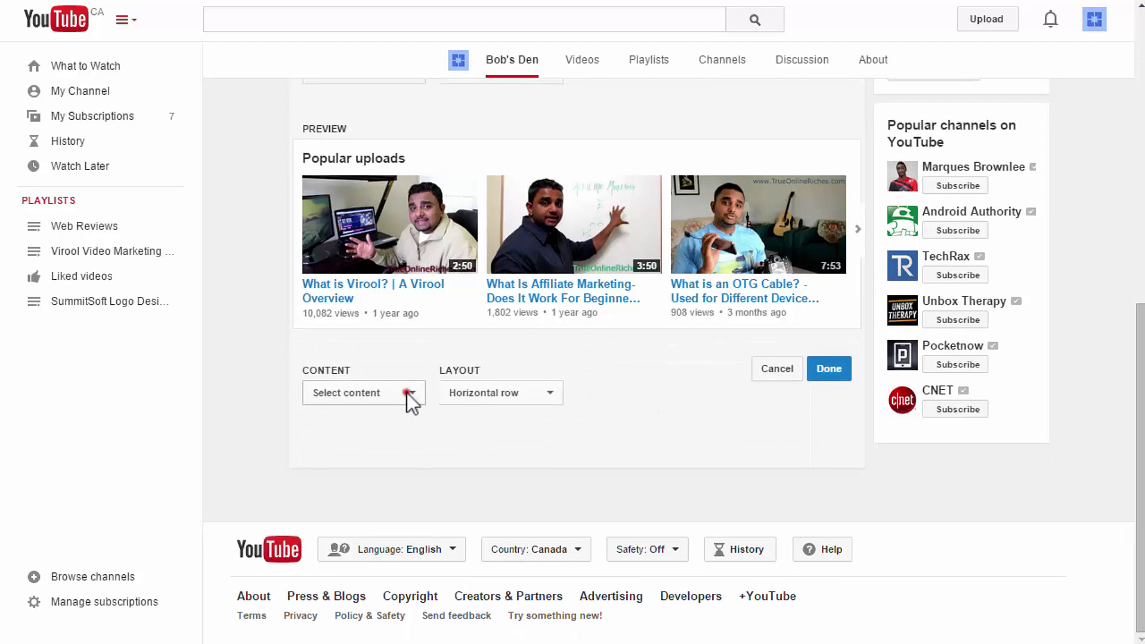
click(411, 394)
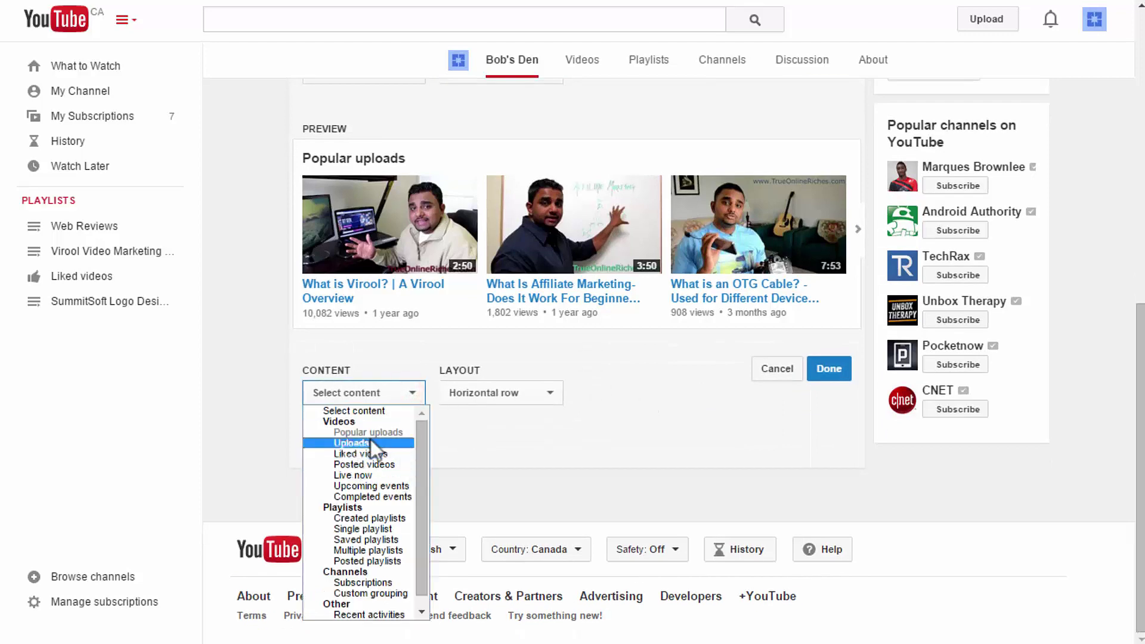
click(389, 518)
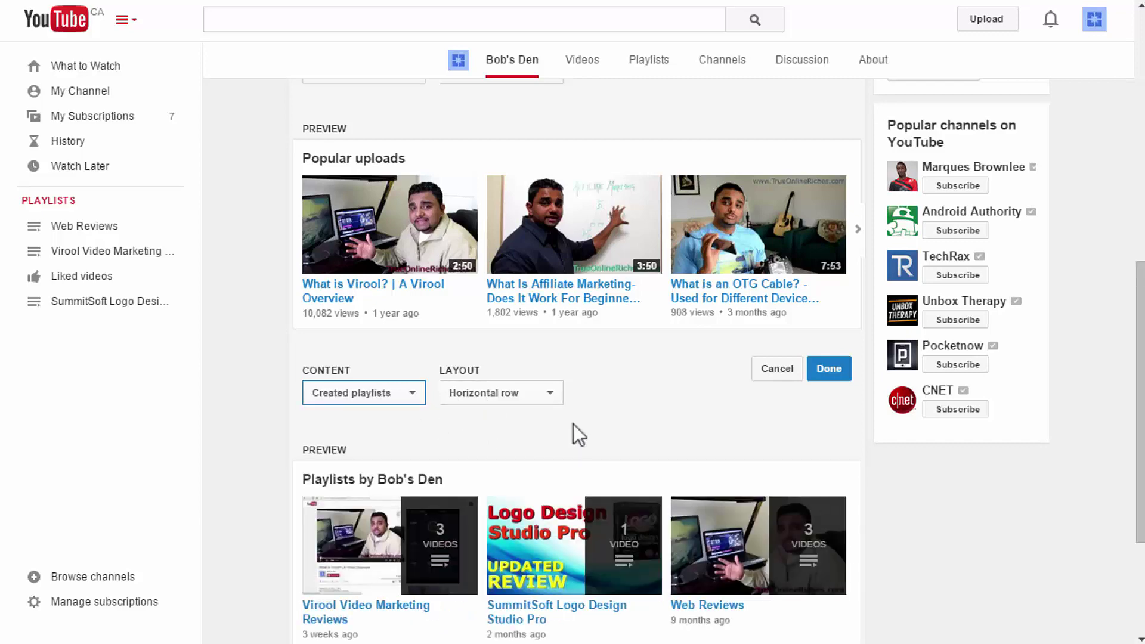
scroll(627, 396, down, 2)
click(547, 302)
click(523, 332)
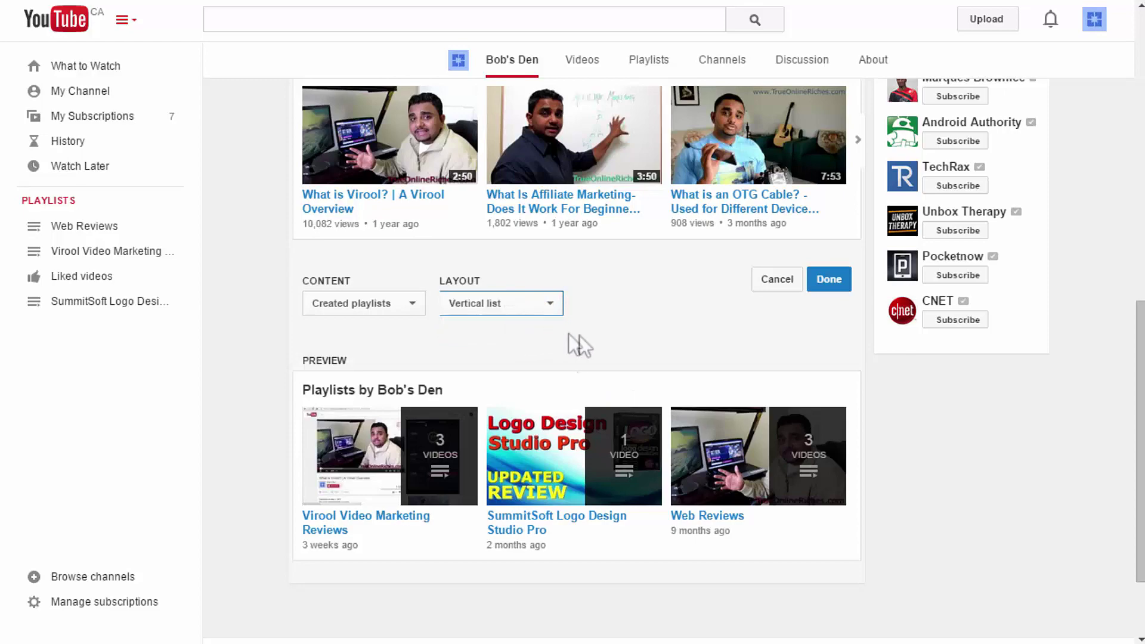
click(823, 284)
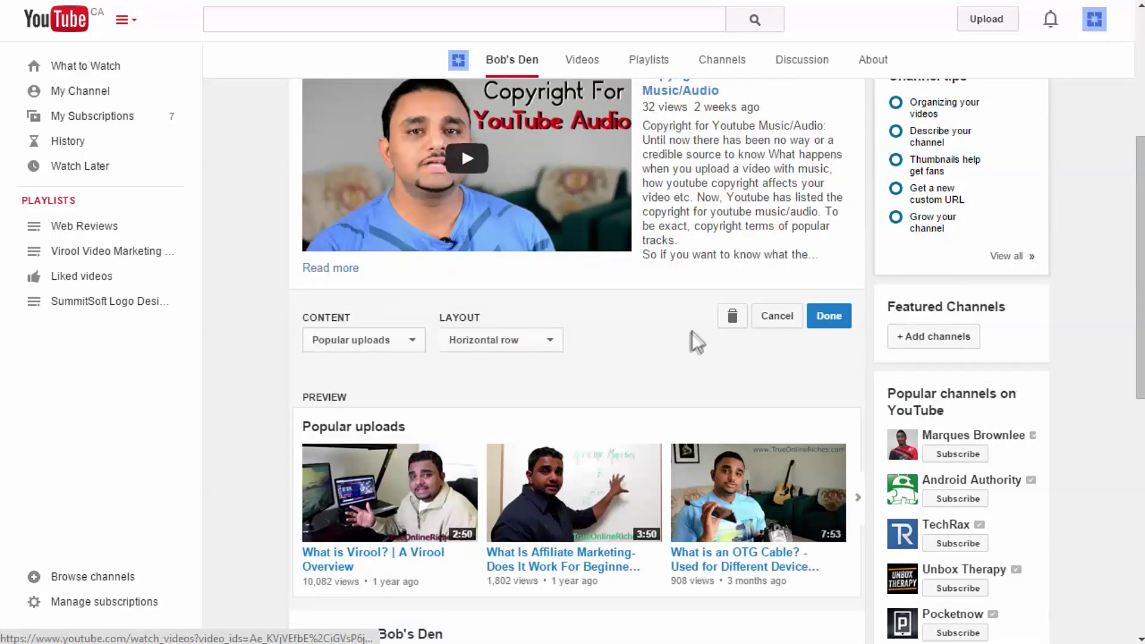
scroll(678, 307, down, 10)
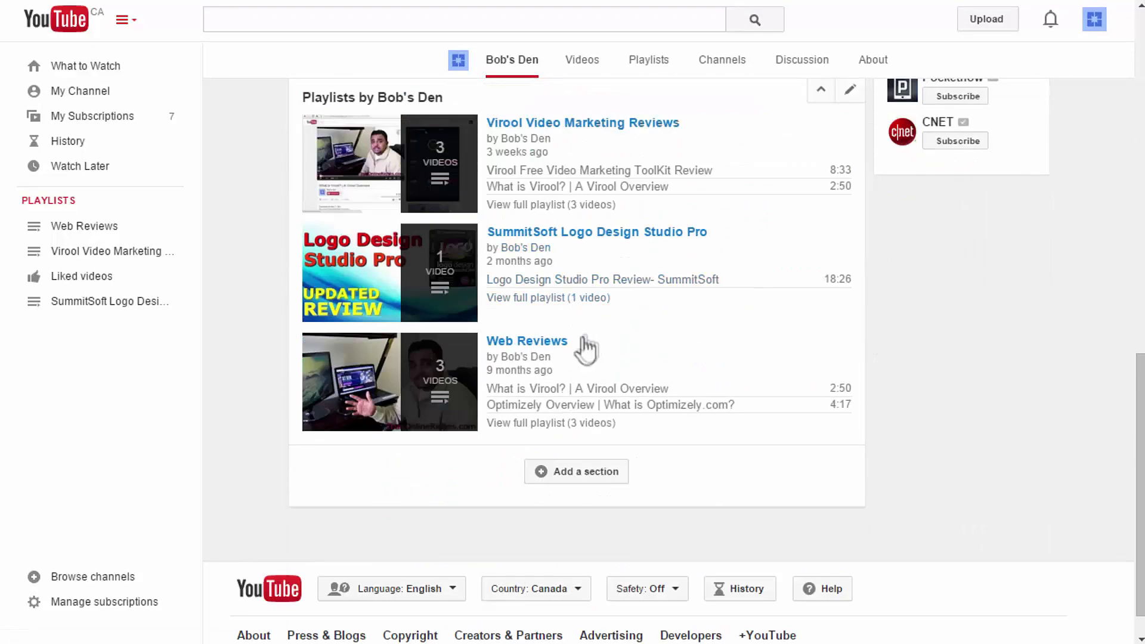
scroll(586, 349, up, 15)
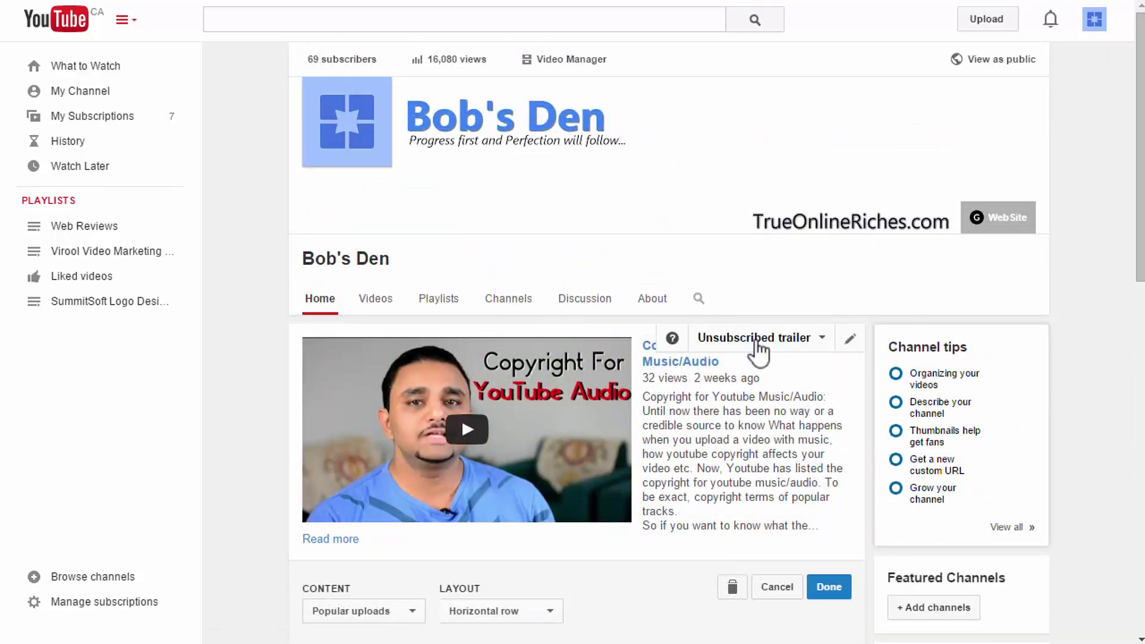
click(821, 340)
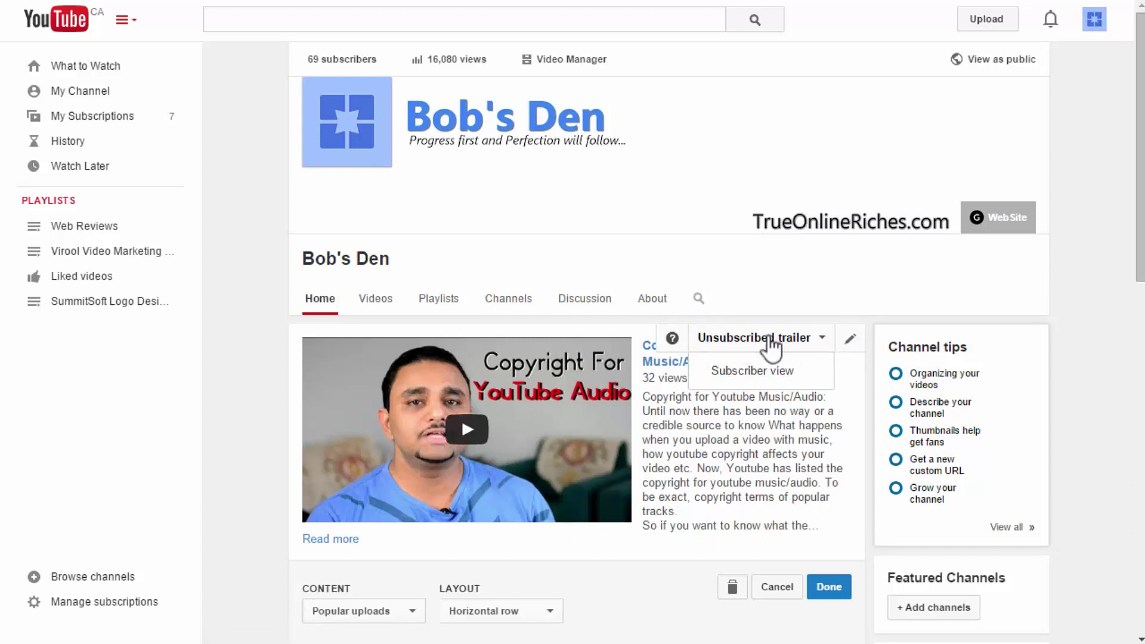
click(756, 370)
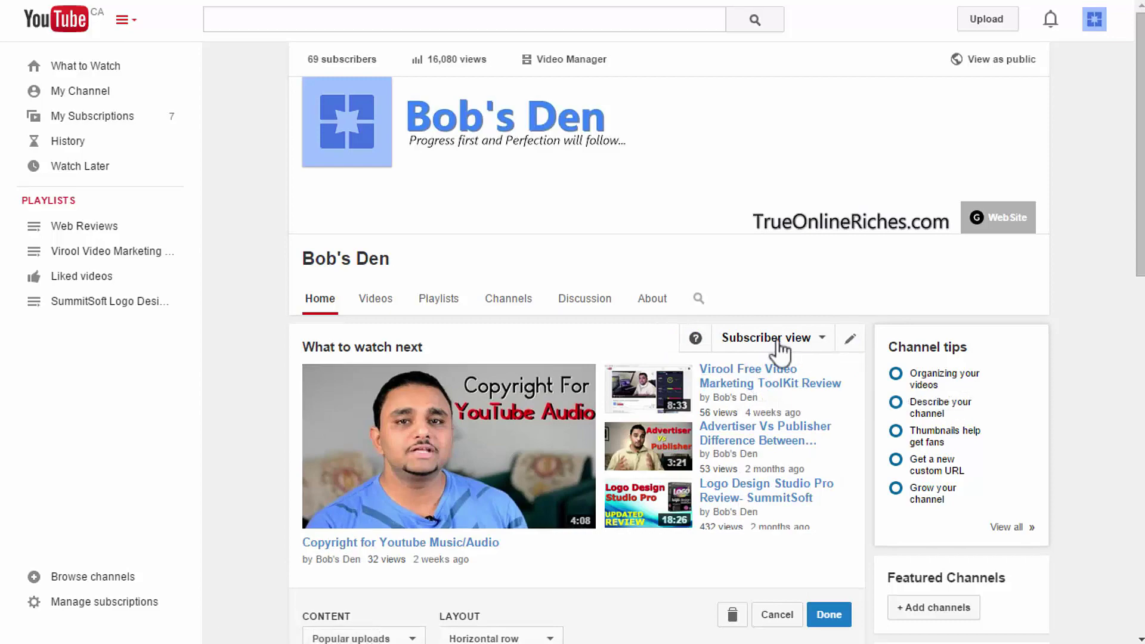
scroll(596, 397, down, 3)
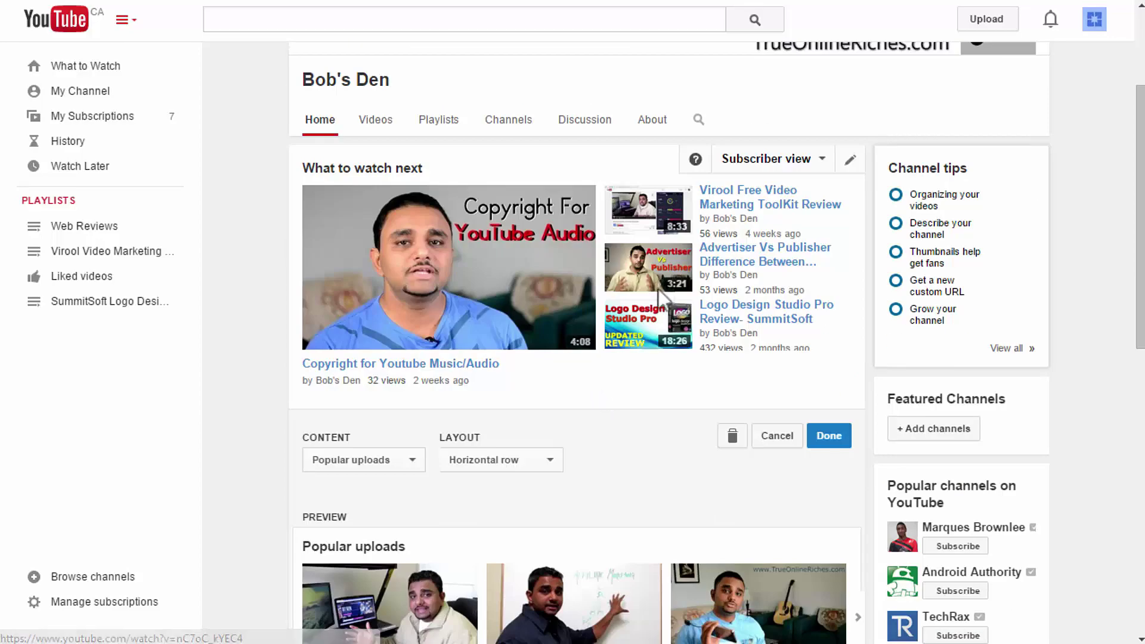
scroll(605, 429, down, 8)
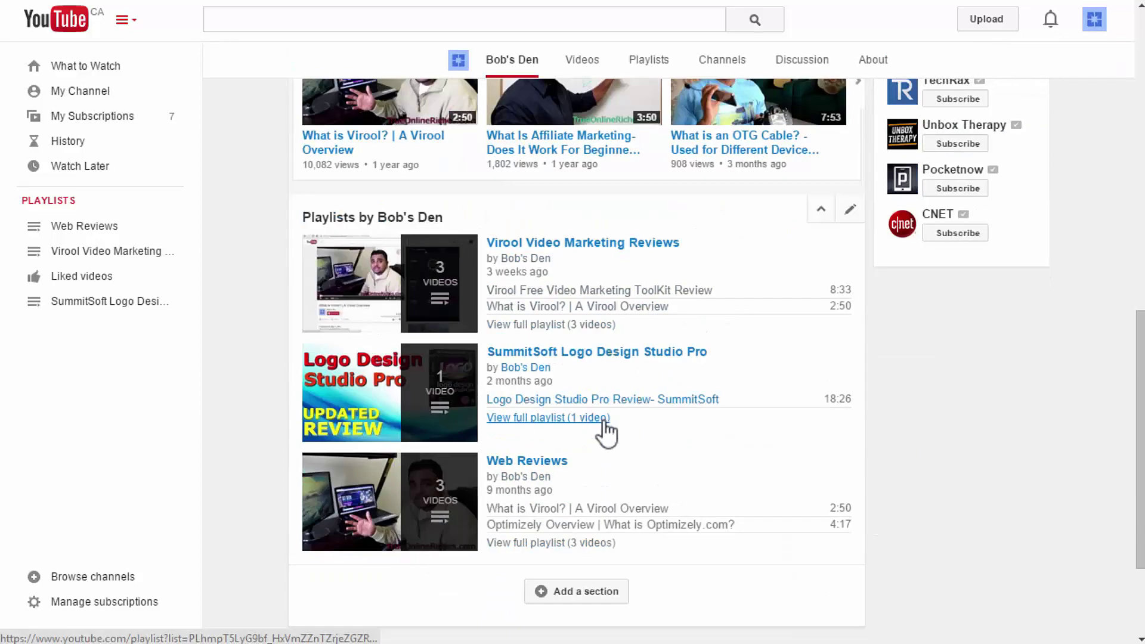
scroll(606, 434, up, 5)
scroll(605, 432, up, 5)
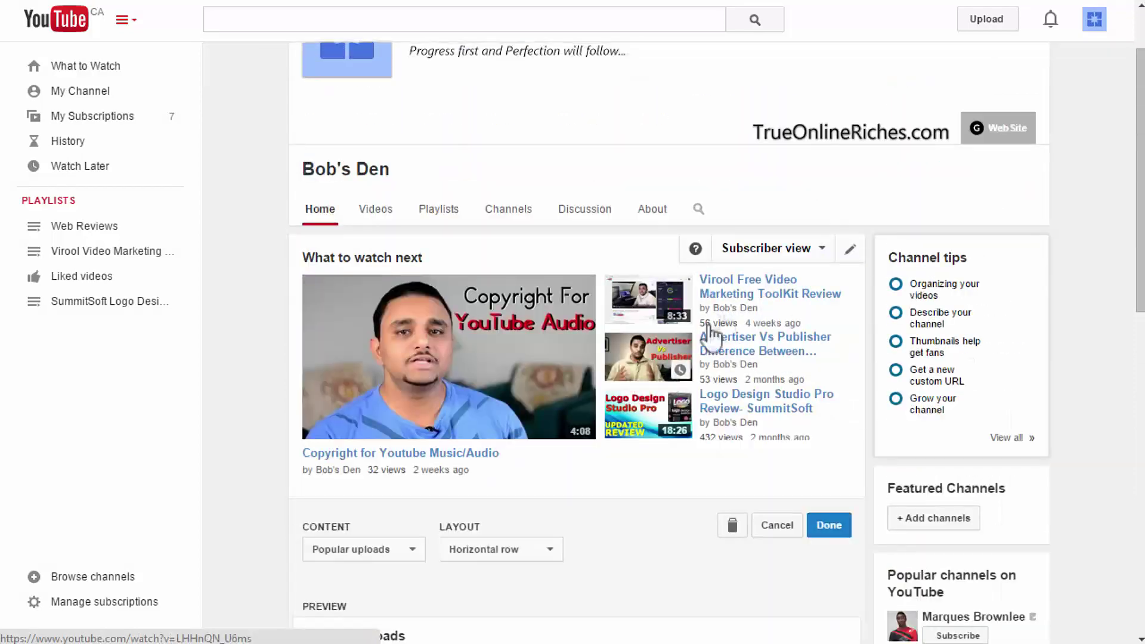
click(813, 248)
click(779, 281)
scroll(609, 361, down, 5)
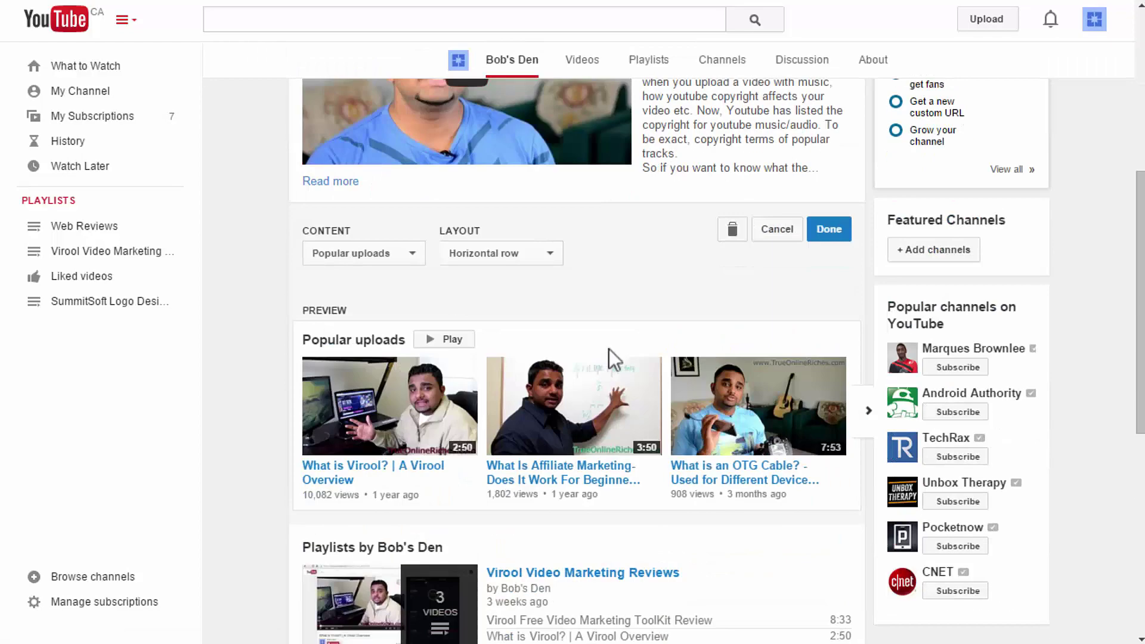
scroll(617, 389, up, 6)
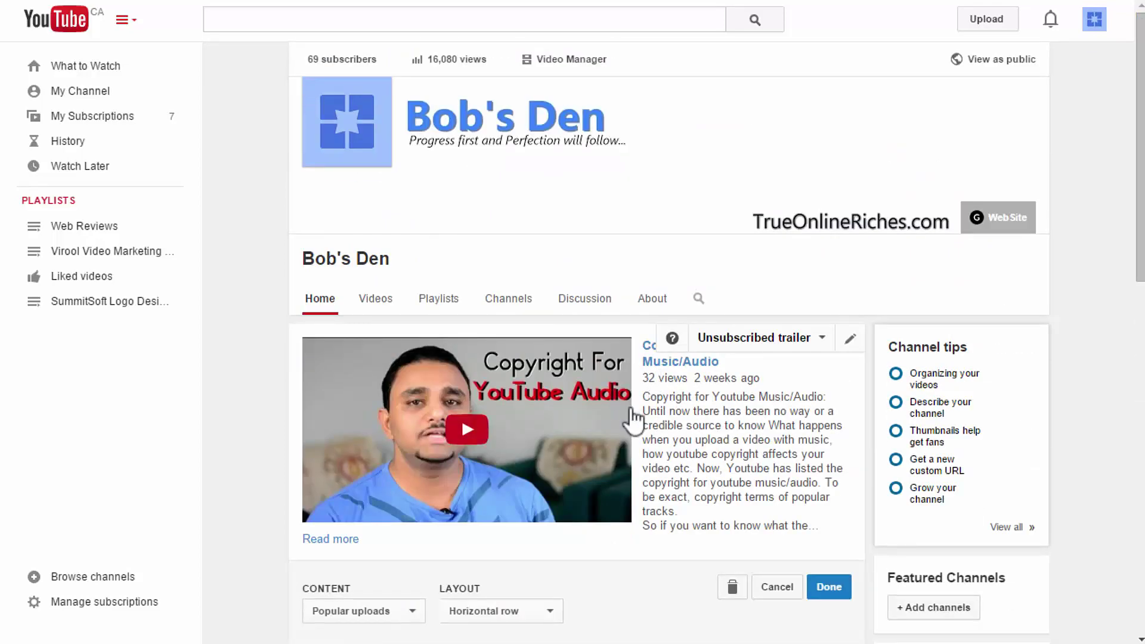
Step: Save the Popular uploads section so its three videos appear as a horizontal row
scroll(626, 422, down, 3)
scroll(626, 423, up, 3)
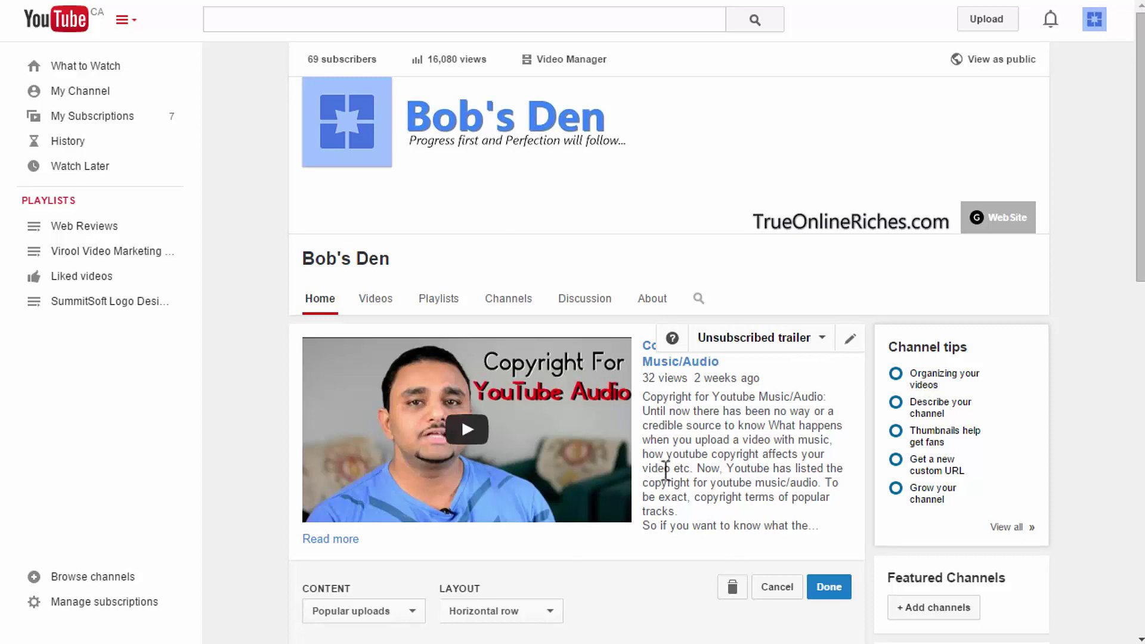
scroll(665, 471, down, 3)
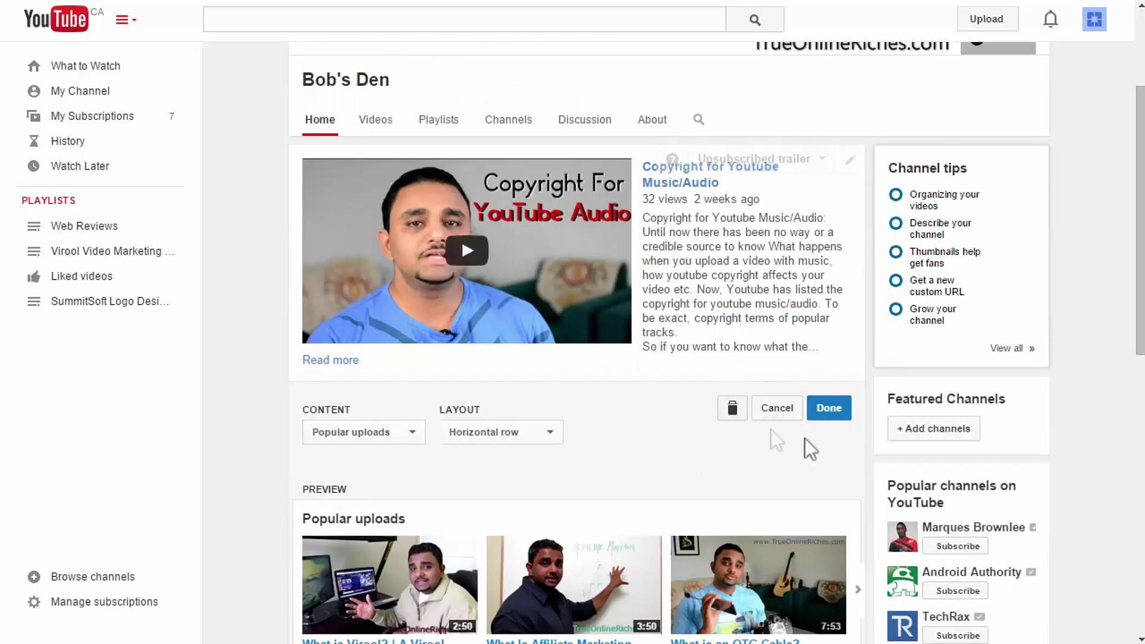
click(830, 408)
scroll(624, 389, down, 2)
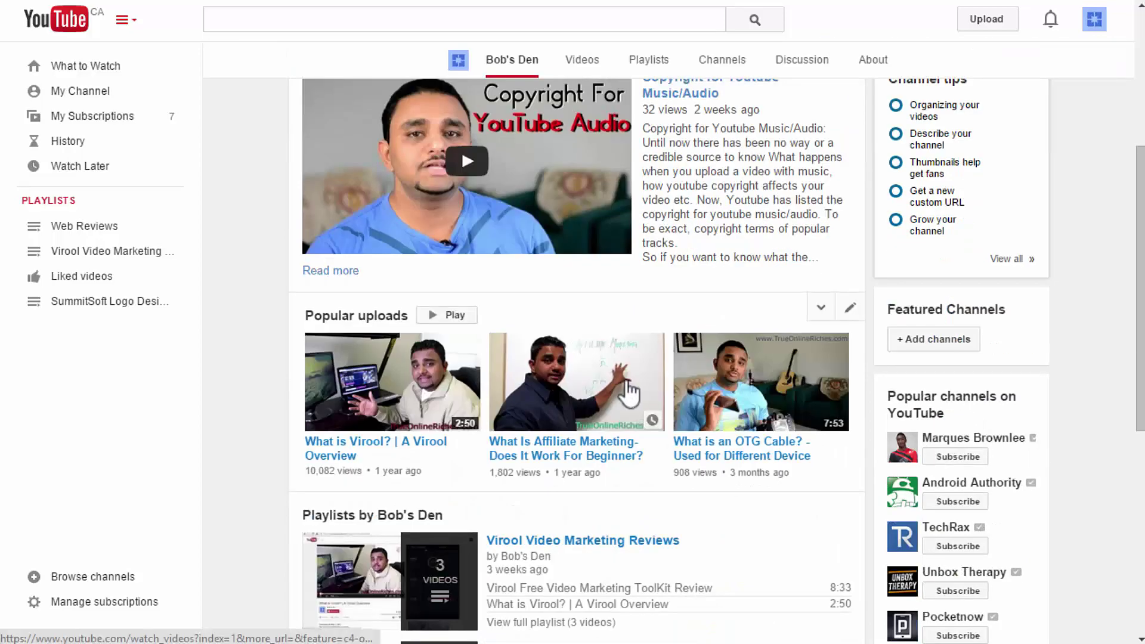
scroll(629, 394, up, 5)
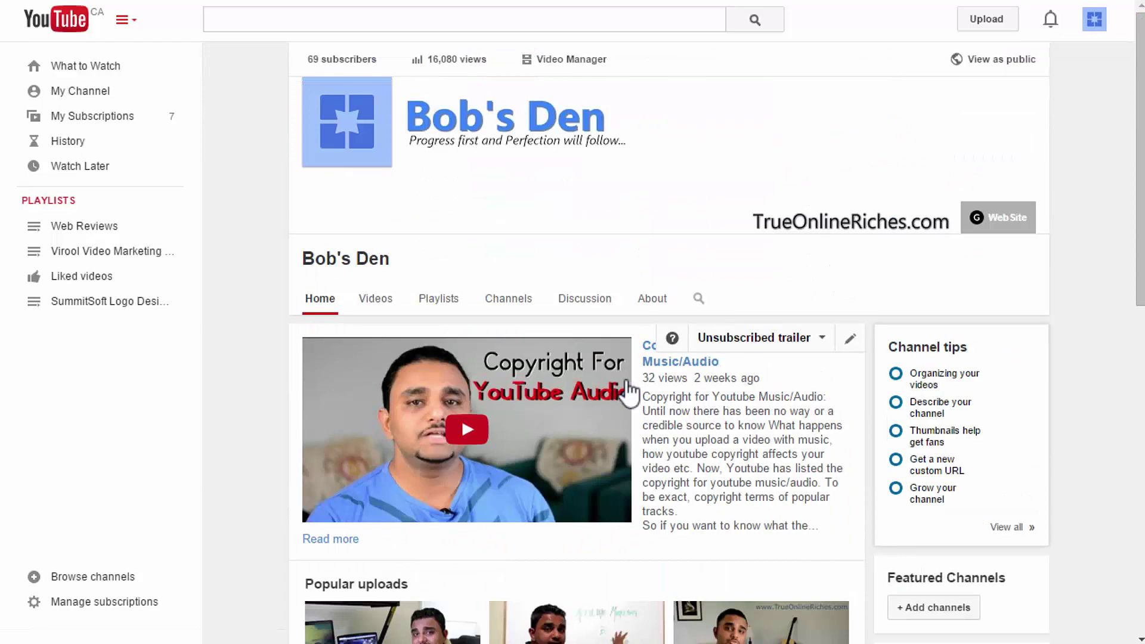